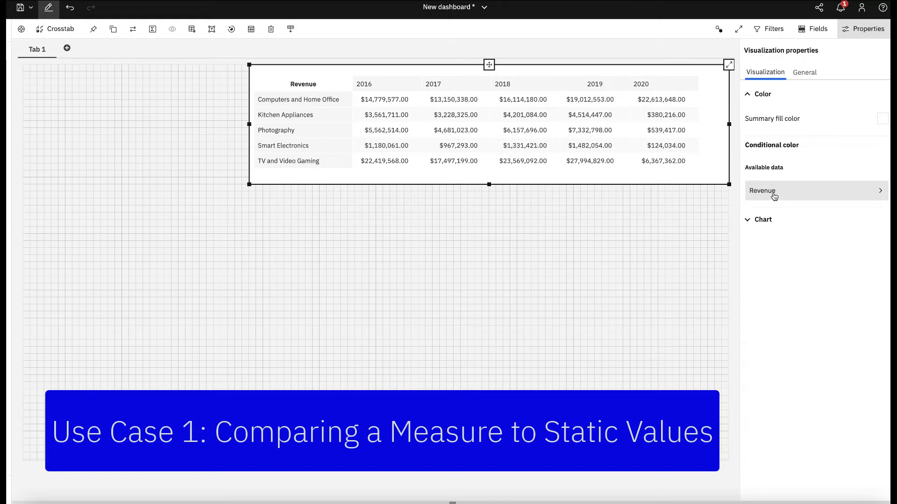
Add a conditional color rule for Revenue that applies to values greater than or equal to 15,000,000.
left_click(774, 196)
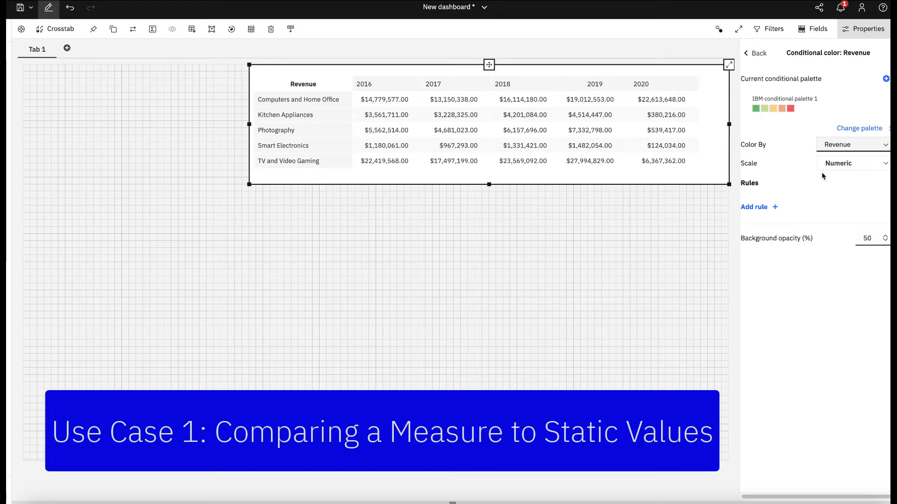
left_click(758, 208)
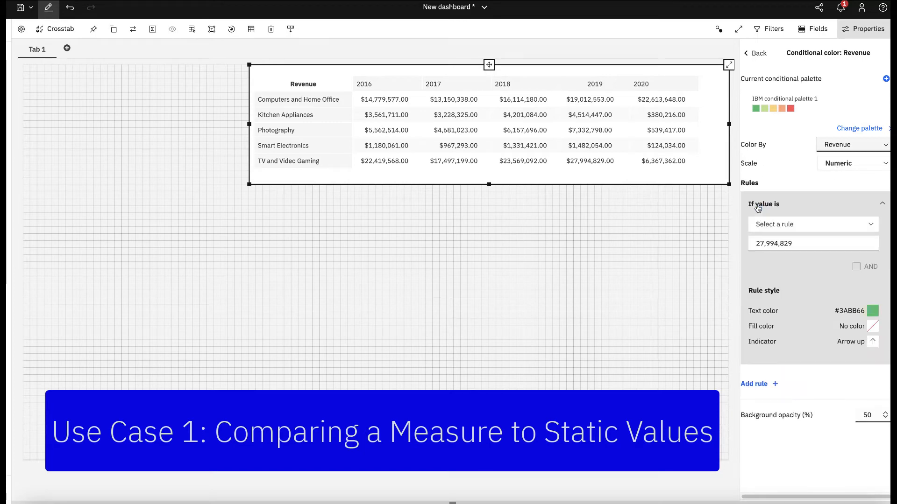
left_click(779, 225)
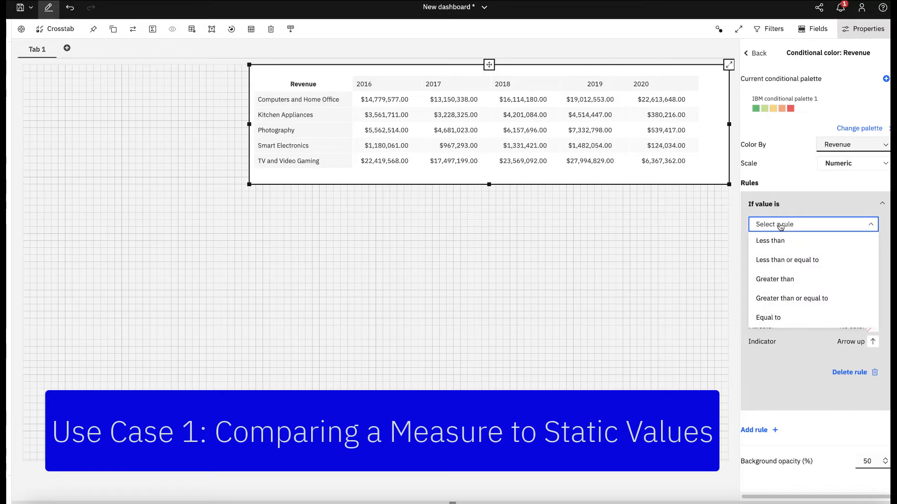
left_click(798, 300)
left_click(810, 246)
left_click_drag(809, 246, 757, 247)
type("15000000")
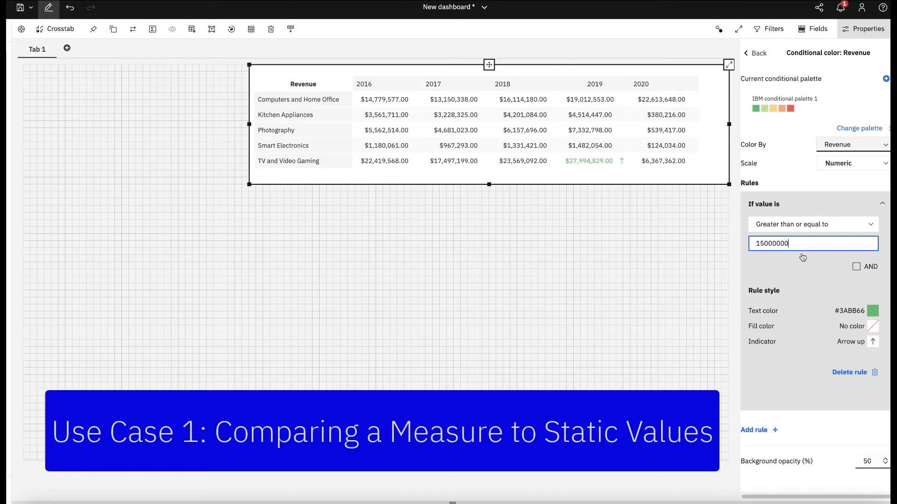
left_click(806, 303)
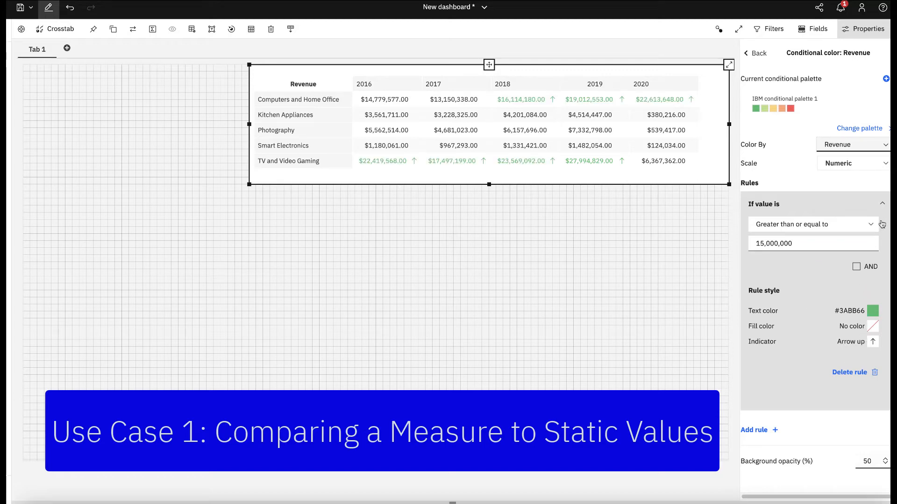
left_click(883, 206)
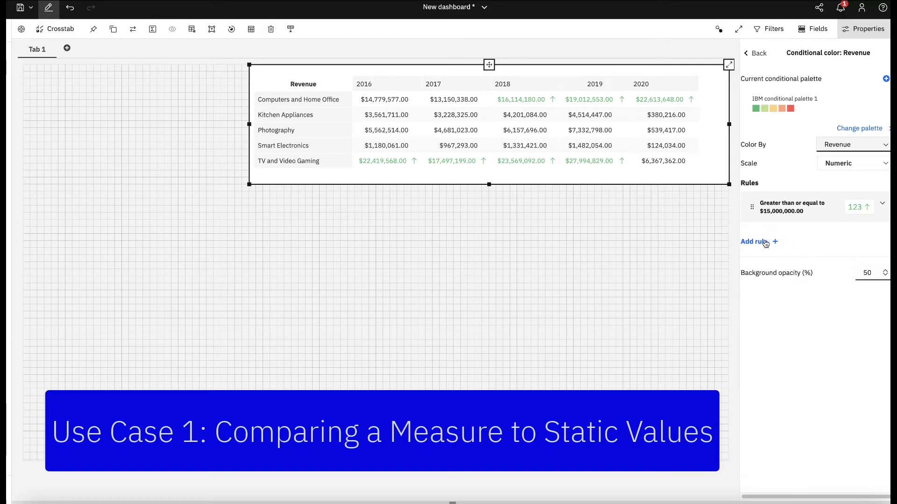
Add a second Revenue rule for values less than or equal to 2,000,000.
left_click(764, 240)
left_click(785, 261)
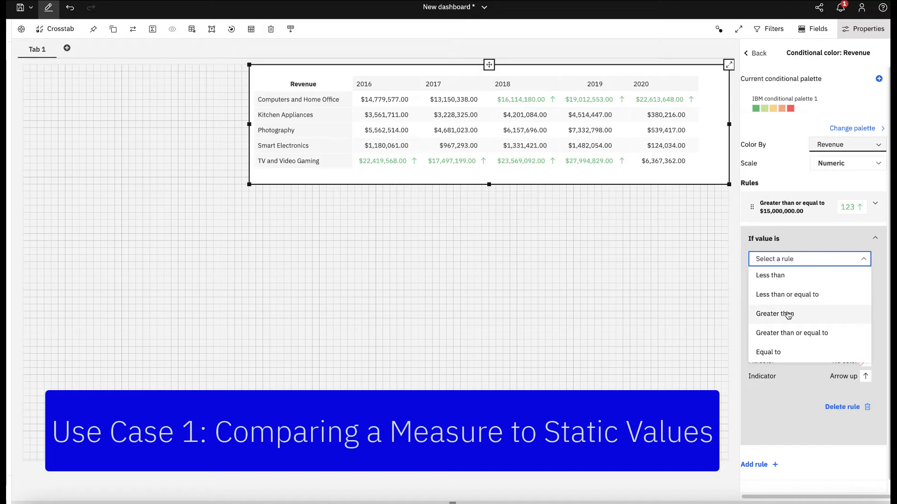
left_click(788, 295)
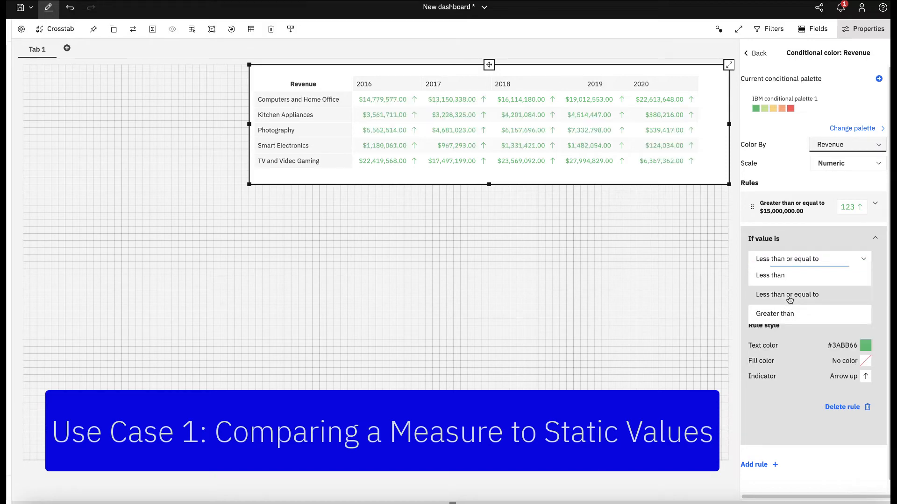
left_click_drag(799, 279, 759, 279)
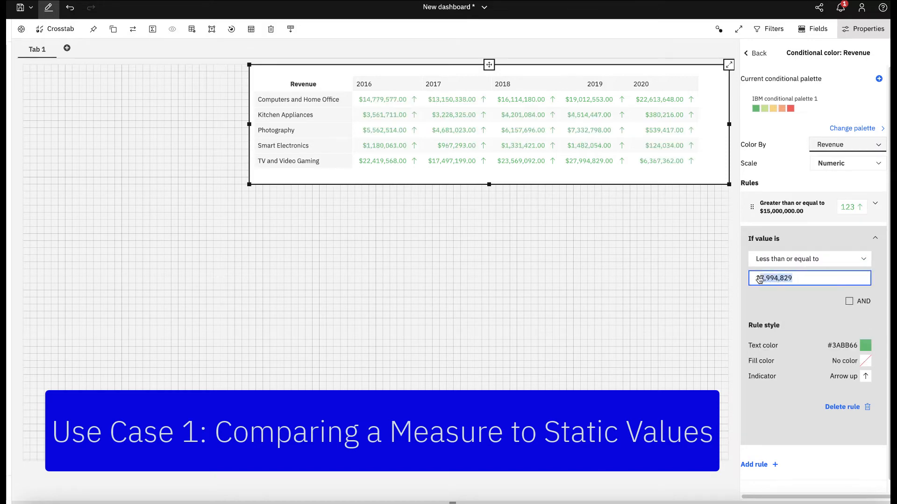
type("2,000,000")
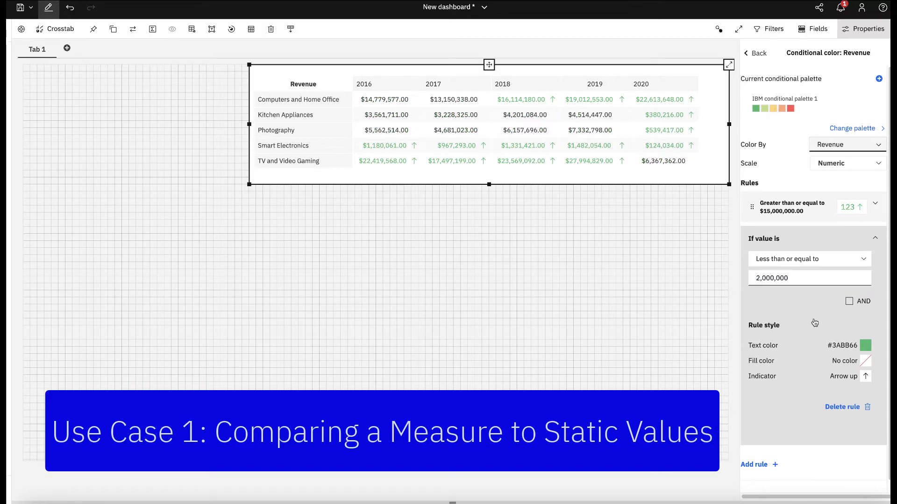
left_click(793, 310)
Style the 2,000,000 rule with orange text color #FFA573 and no indicator shape.
left_click(865, 346)
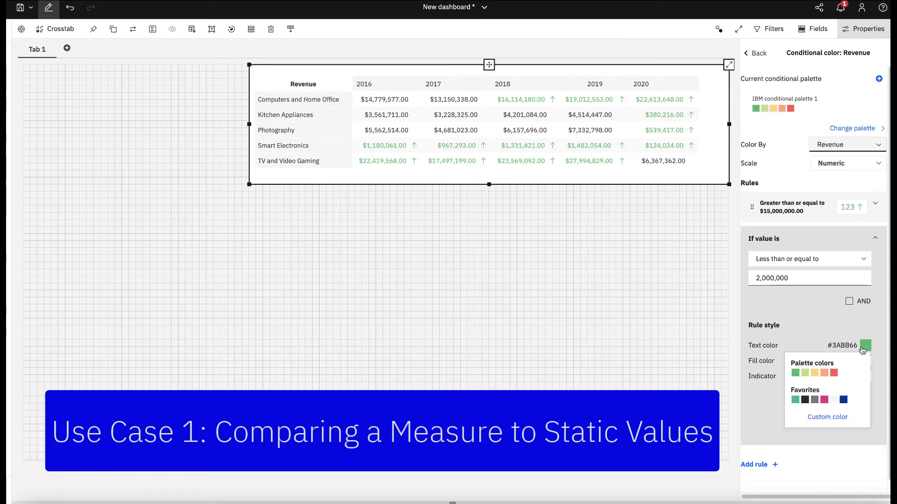
left_click(824, 373)
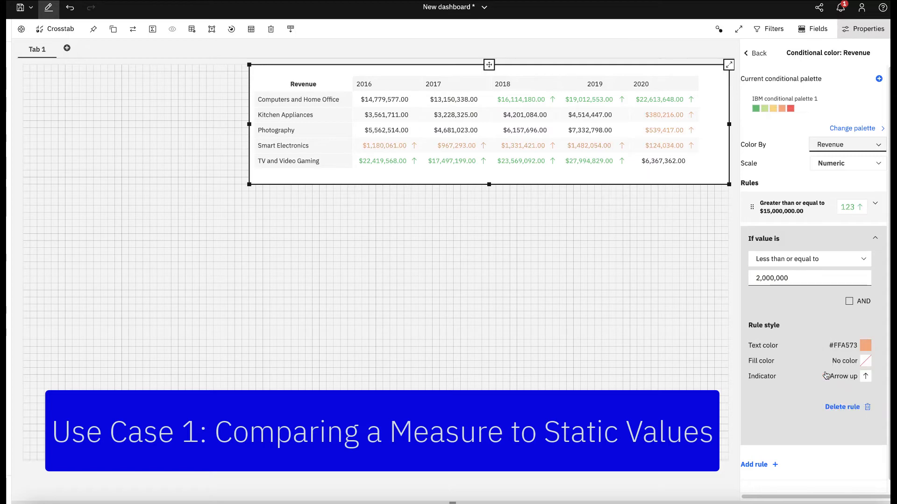
left_click(866, 376)
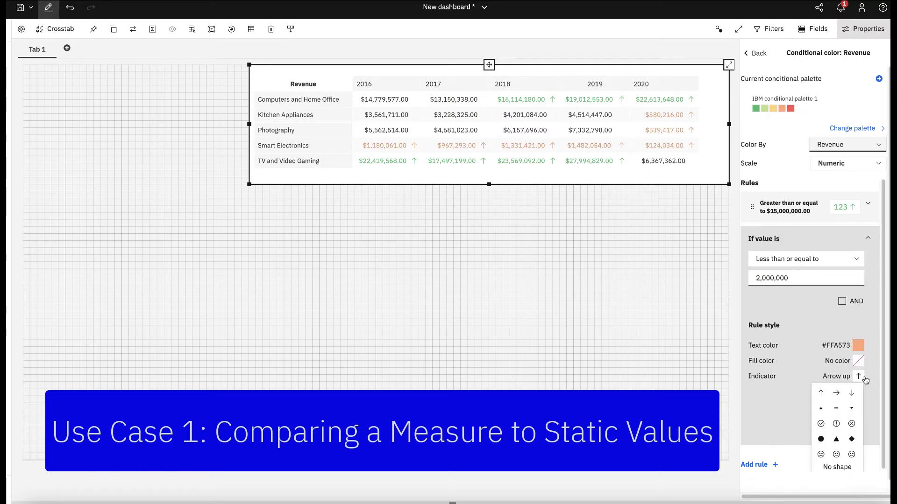
left_click(840, 467)
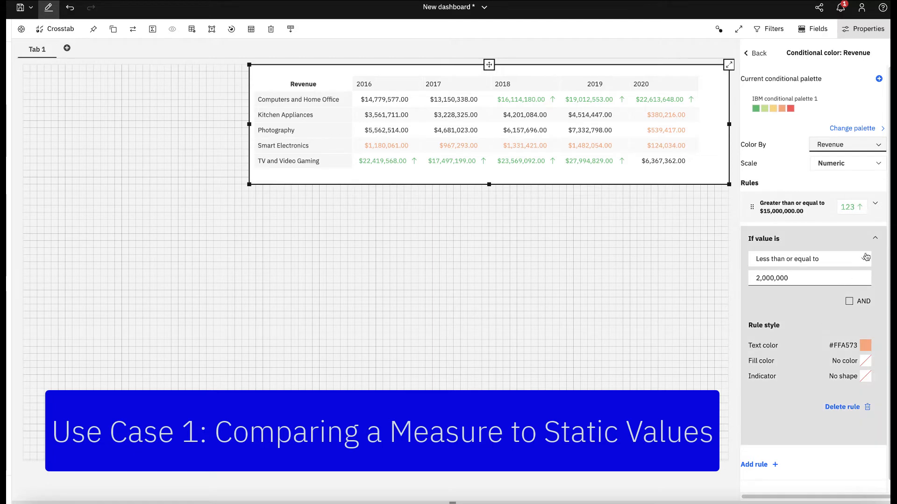
left_click(875, 238)
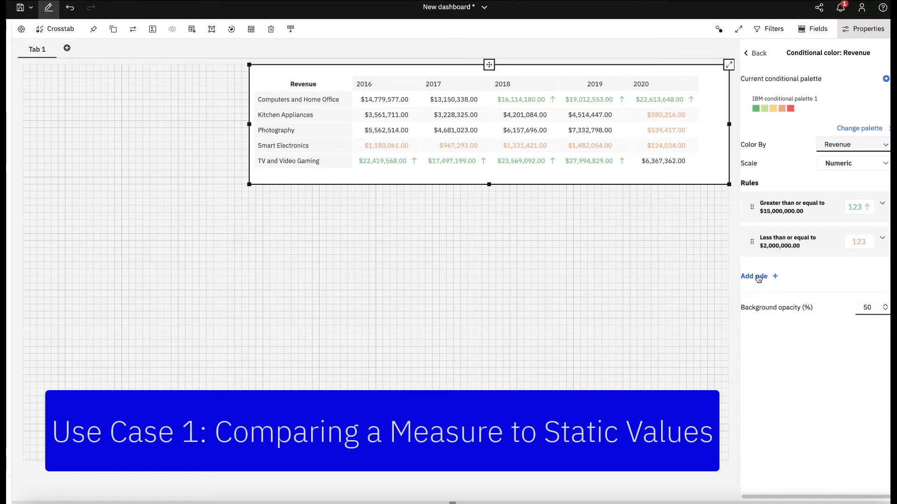
Add a third Revenue rule for values less than 1,000,000.
left_click(758, 277)
left_click(786, 295)
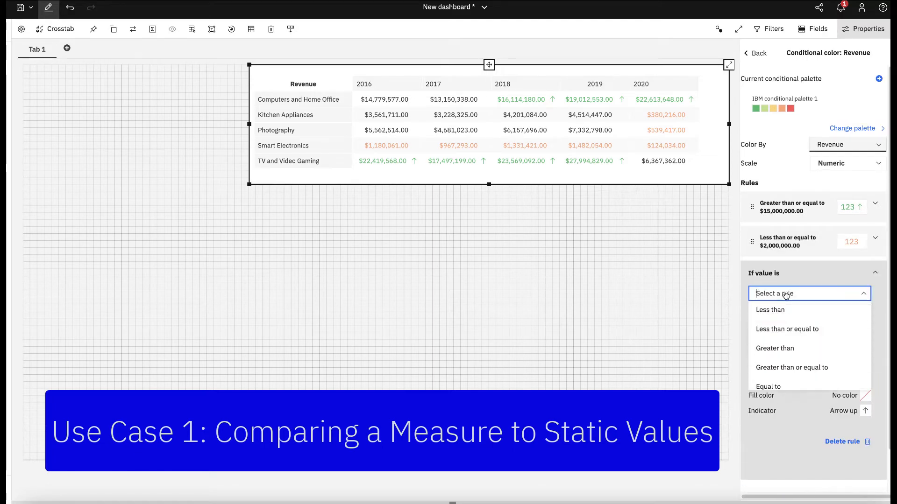
left_click(792, 312)
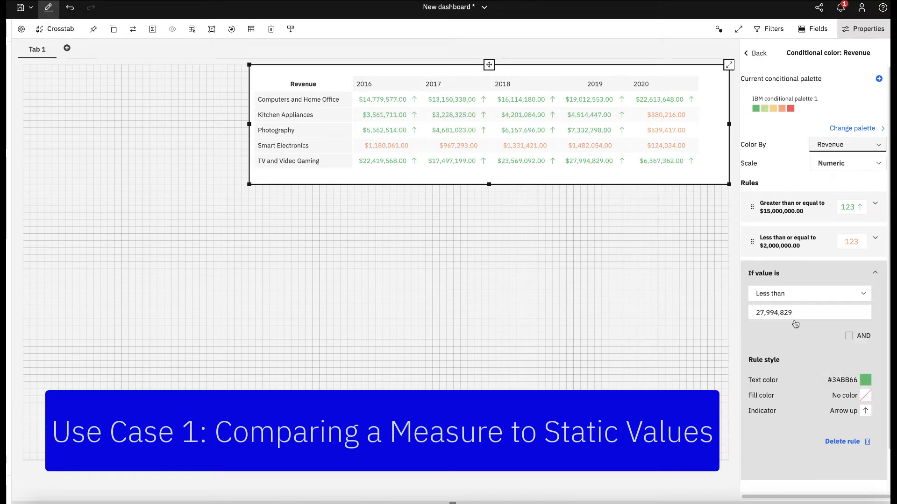
left_click_drag(799, 313, 753, 315)
type("1000000")
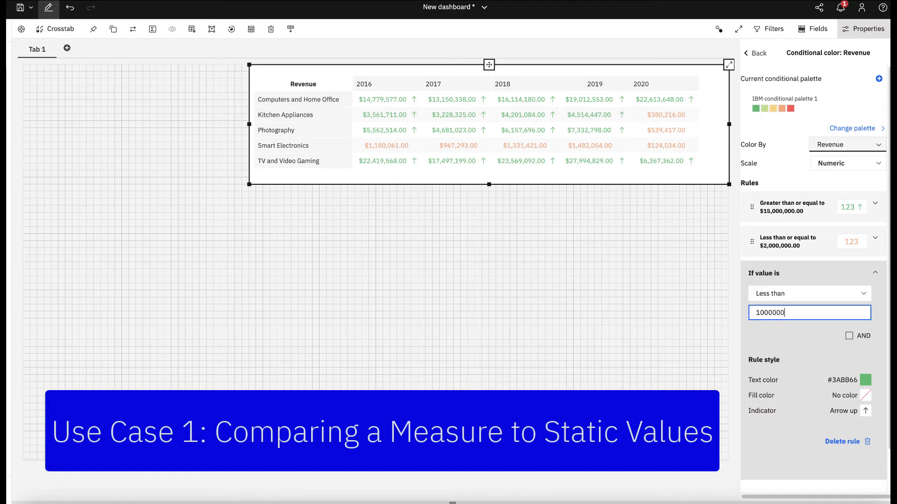
Give the 1,000,000 rule red text color #FF5050 and change its condition to less than or equal to.
left_click(865, 380)
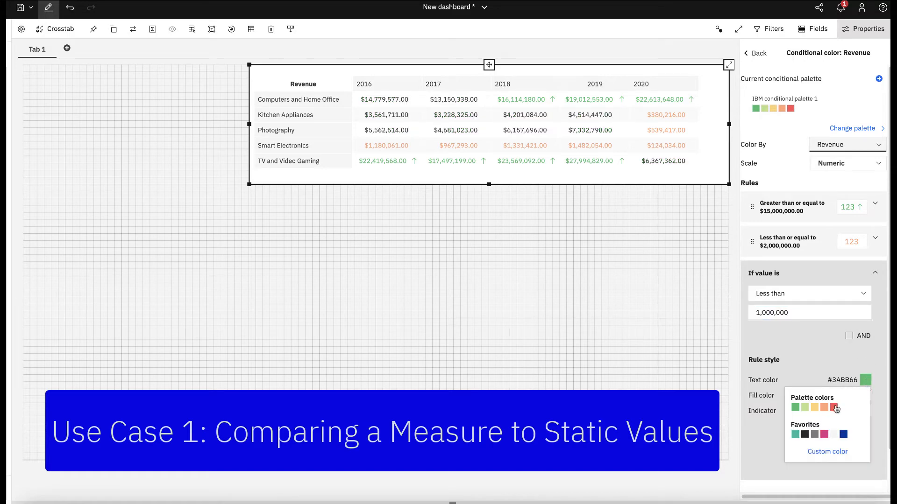
left_click(834, 407)
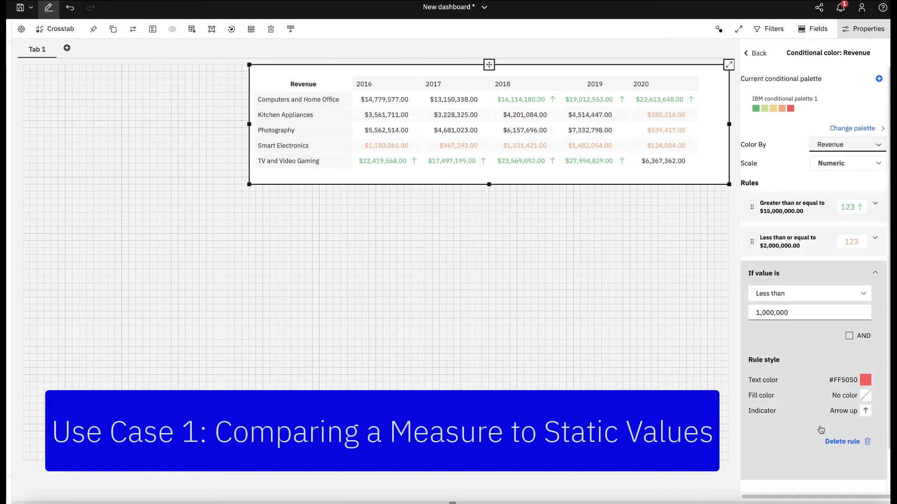
left_click(810, 293)
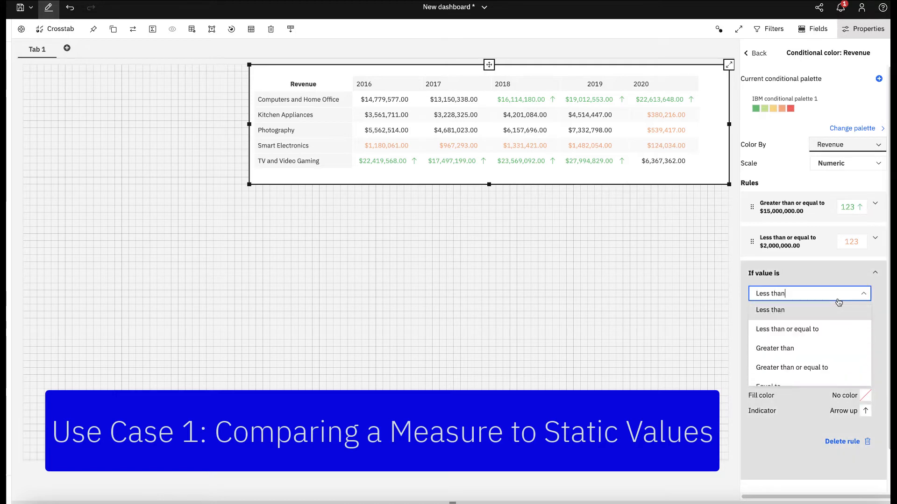
left_click(807, 336)
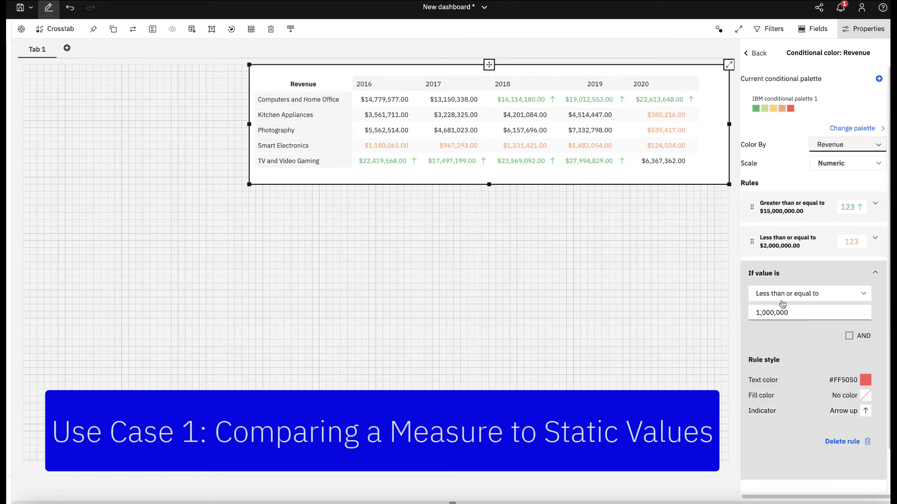
Set the 1,000,000 rule's indicator to the X symbol and move the rule above the 2,000,000 rule.
left_click(864, 413)
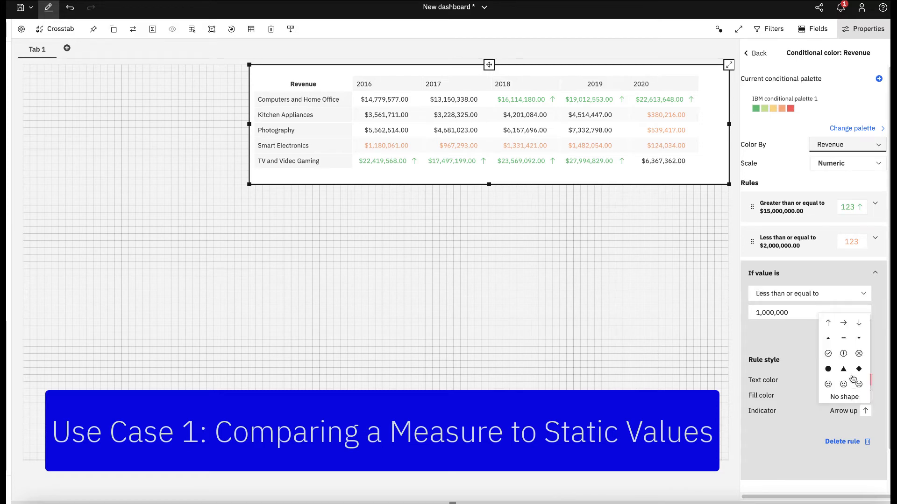
left_click(860, 357)
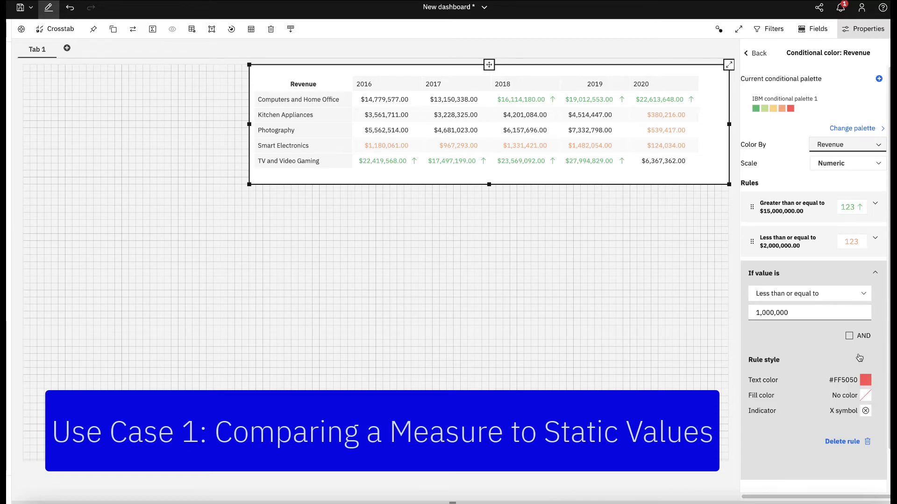
left_click(881, 276)
left_click_drag(764, 275, 765, 228)
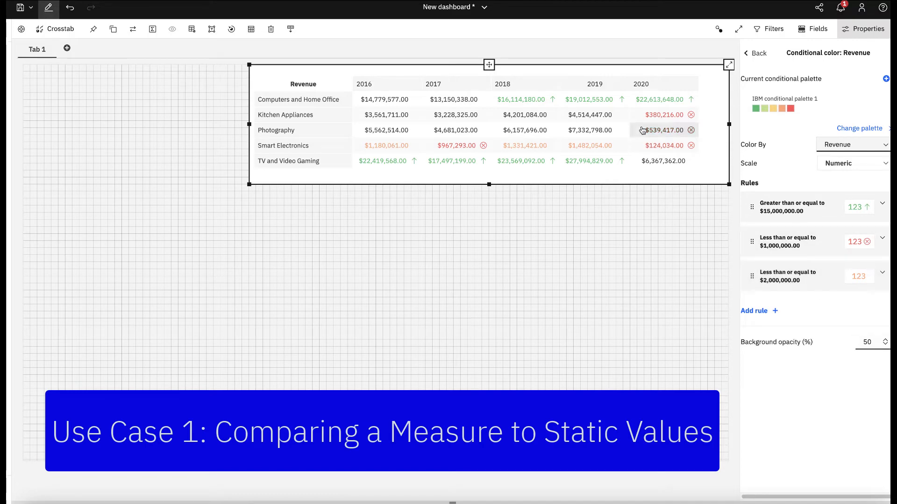
Open the conditional color settings for the crosstab's Revenue Attainment measure.
mouse_move(683, 135)
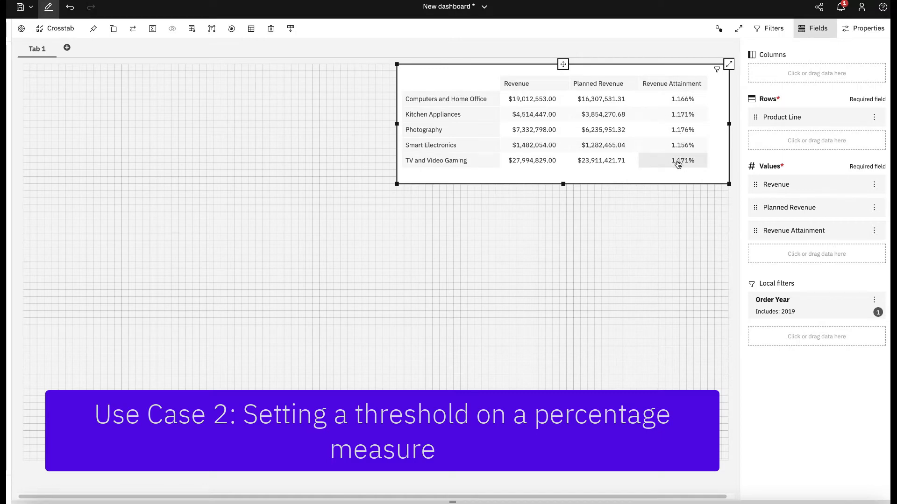
mouse_move(683, 125)
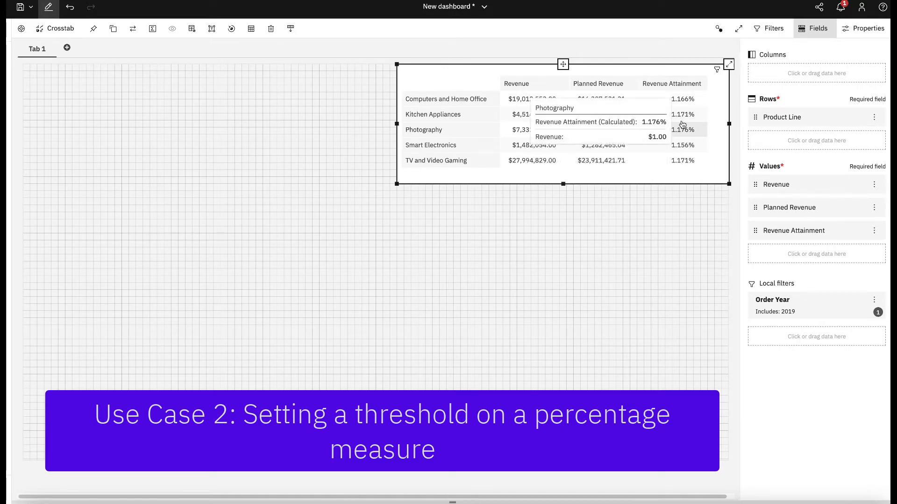
left_click(860, 31)
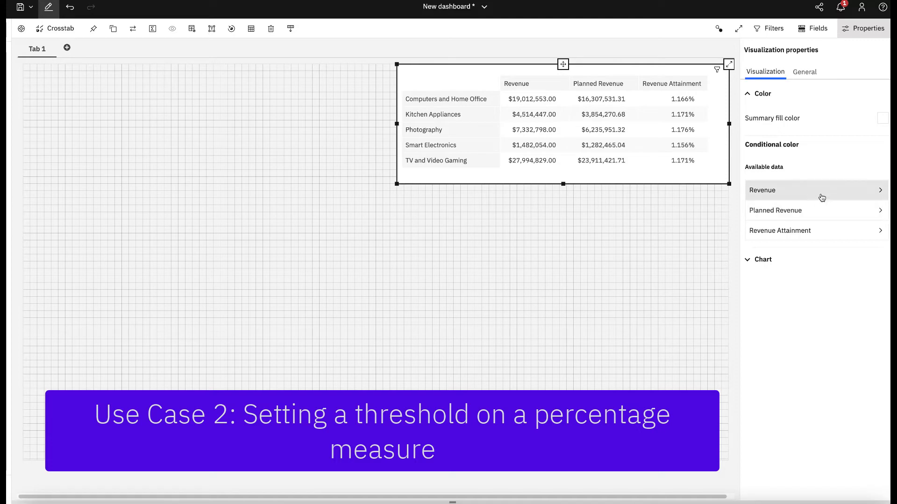
left_click(808, 234)
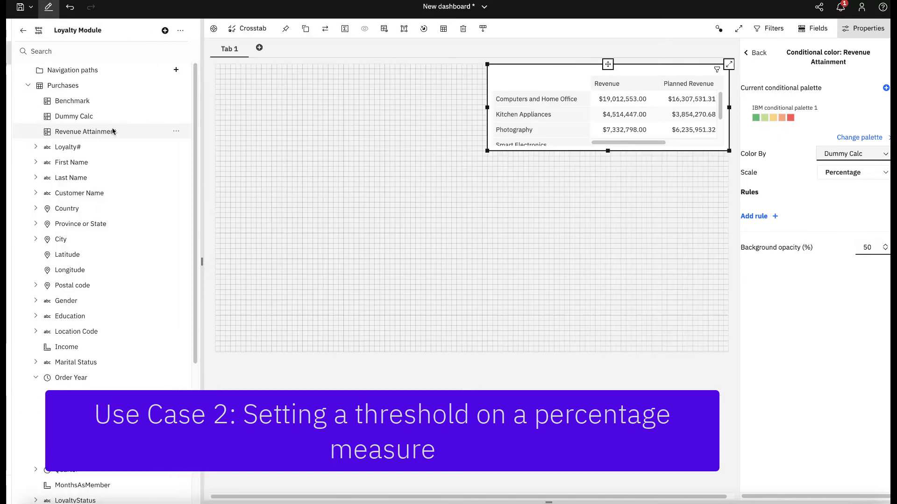
Examine the expression of the Dummy Calc calculation, leave it without changes, and hide the data source list.
left_click(176, 118)
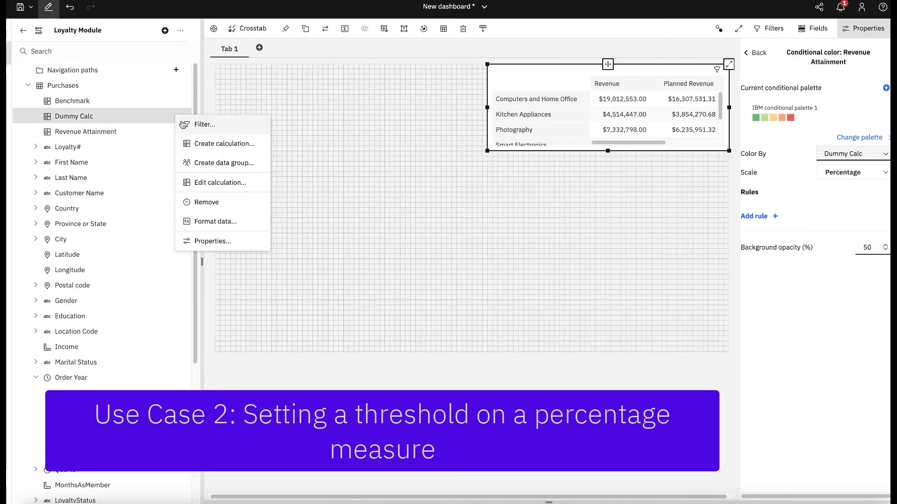
left_click(208, 178)
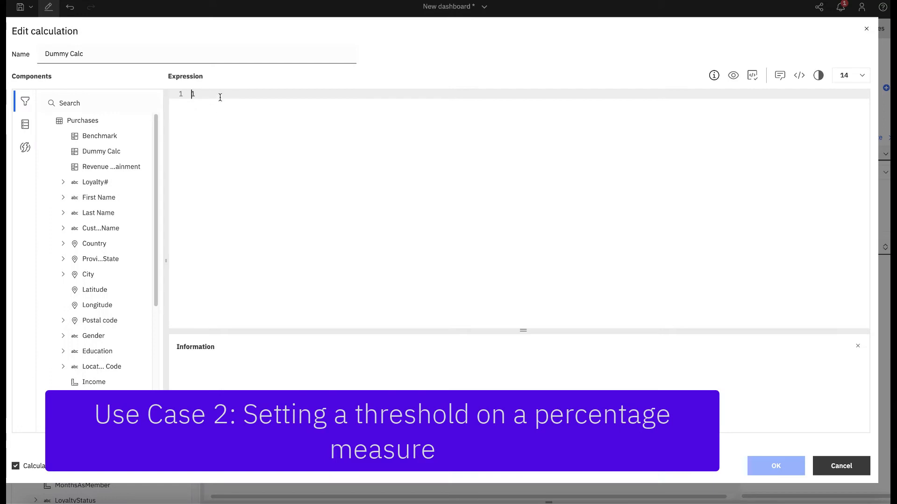
left_click(841, 467)
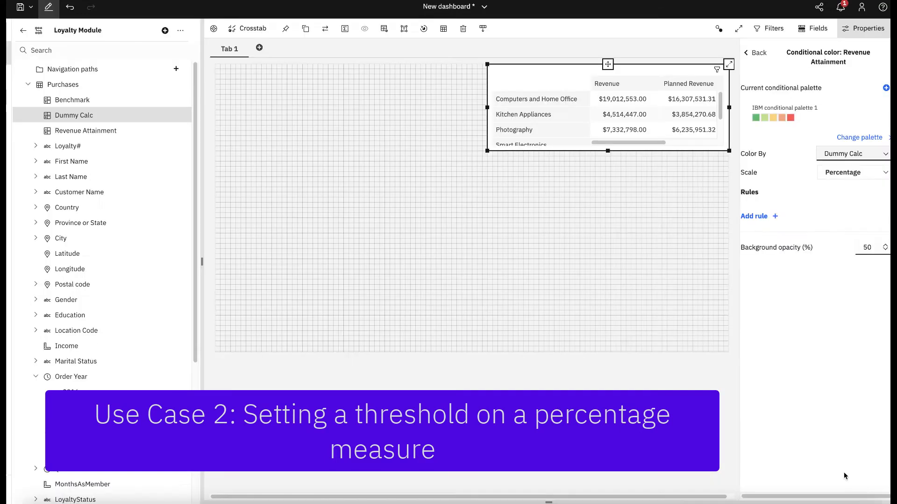
left_click(7, 53)
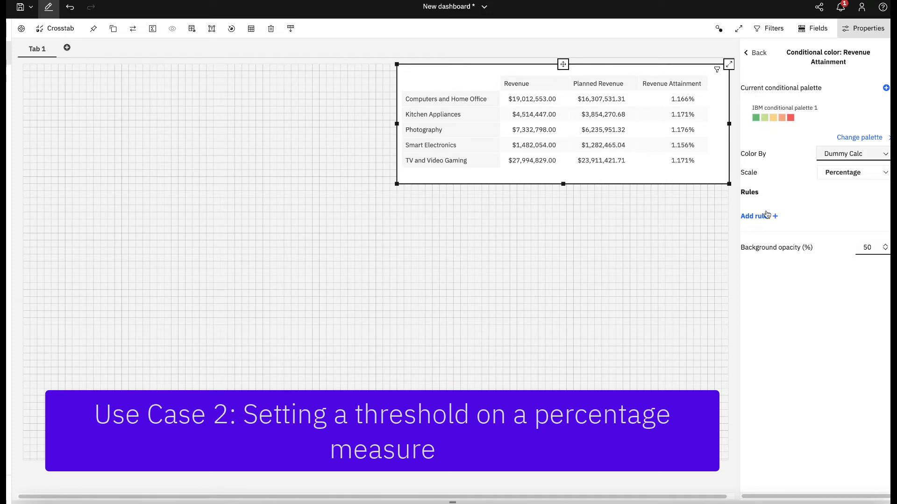
Add a Revenue Attainment color rule for values greater than or equal to 1.17%, then collapse the rule.
left_click(766, 215)
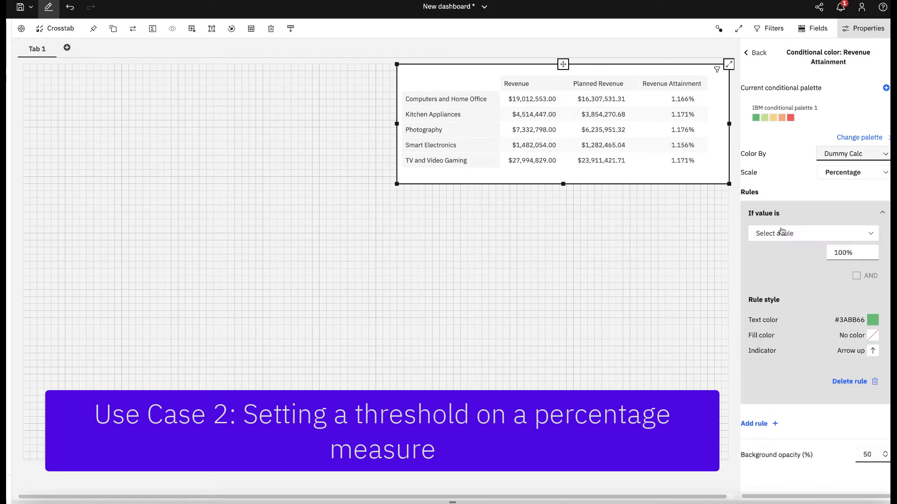
left_click(786, 237)
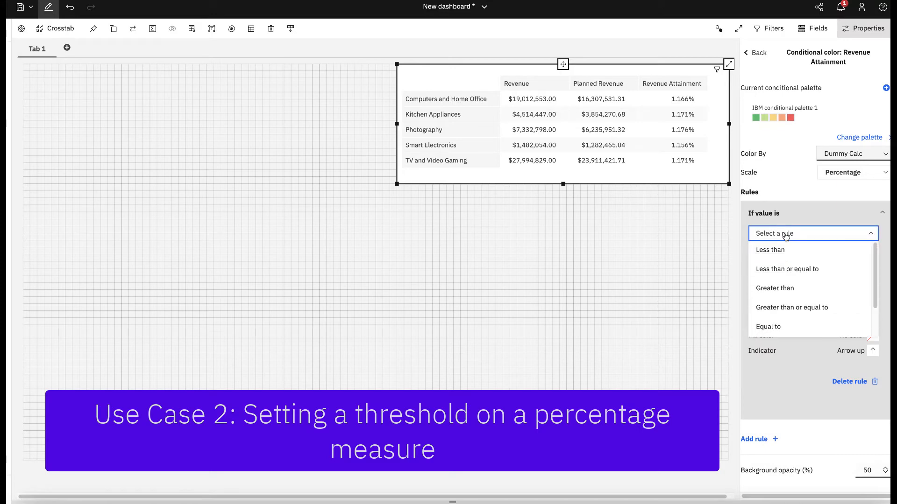
left_click(796, 307)
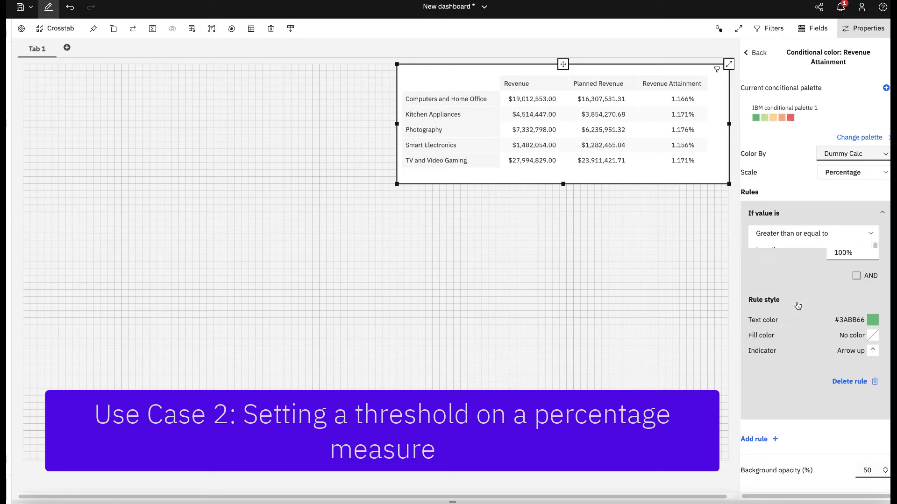
left_click(856, 257)
type("1.17%")
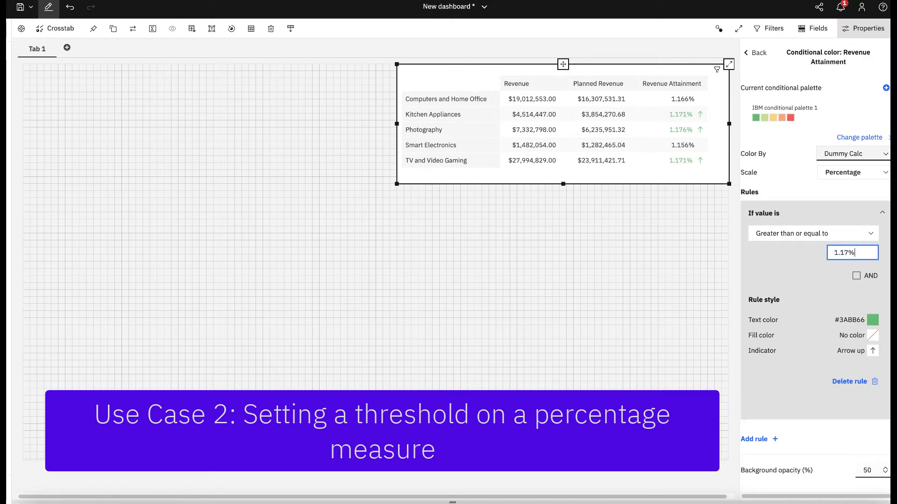
left_click(882, 213)
Add a second Revenue Attainment color rule for values less than 1.16%.
left_click(763, 253)
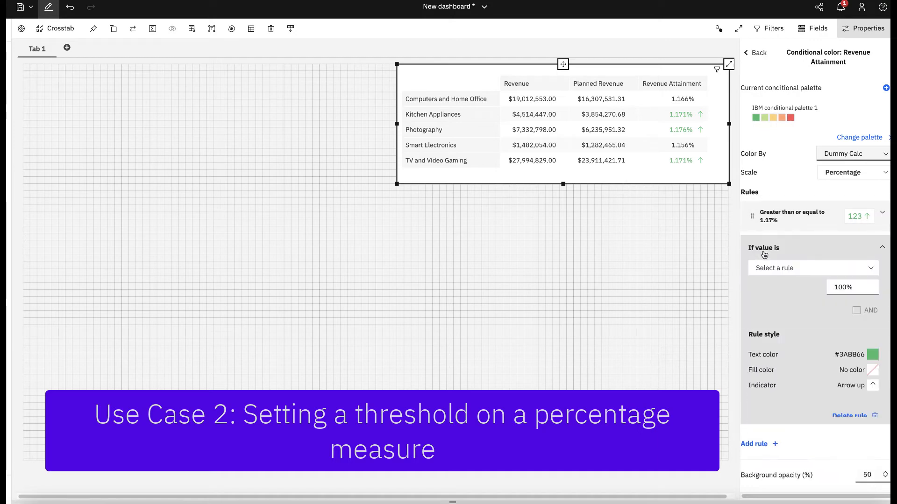
left_click(759, 268)
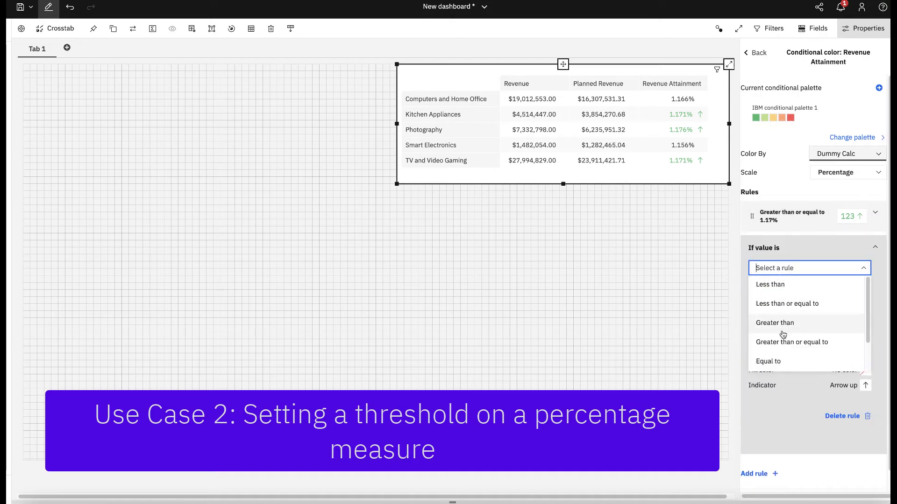
left_click(770, 284)
left_click_drag(853, 287, 818, 290)
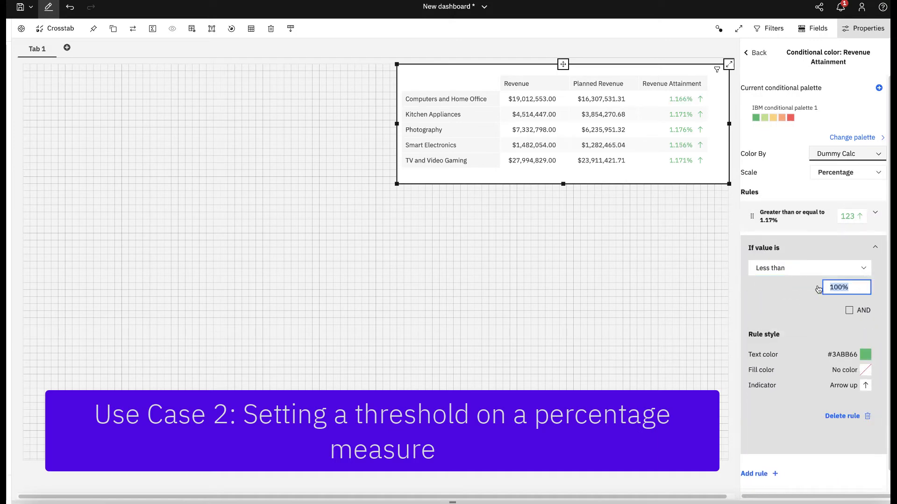
type("1.16")
left_click(848, 338)
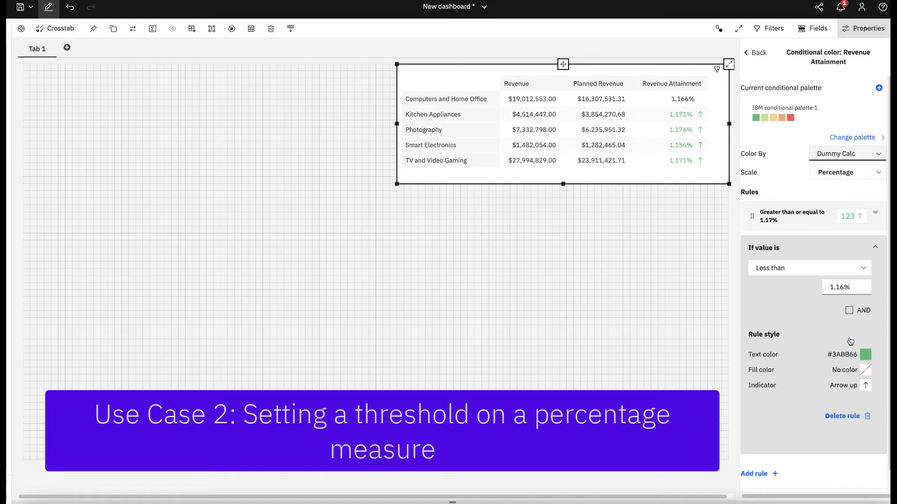
Style the less than 1.16% rule with text color #FF5050 and the X symbol indicator, then collapse the rule.
left_click(865, 354)
left_click(834, 383)
left_click(865, 387)
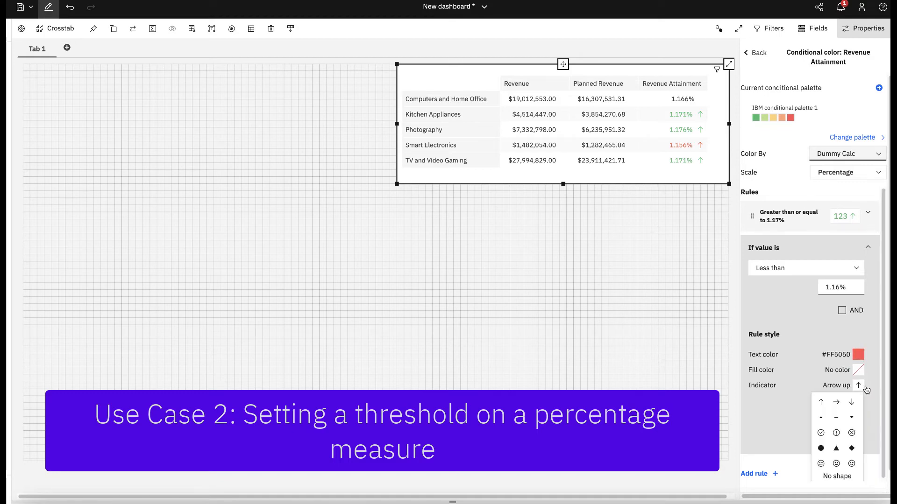
left_click(853, 433)
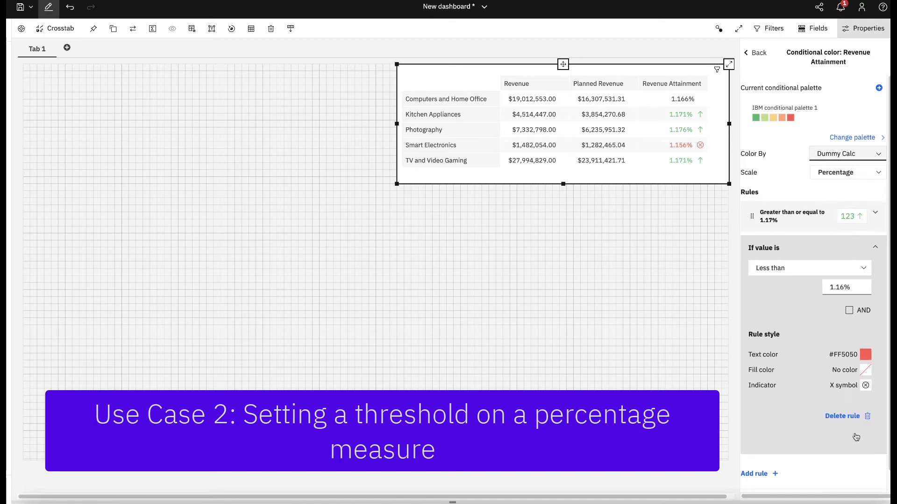
left_click(876, 252)
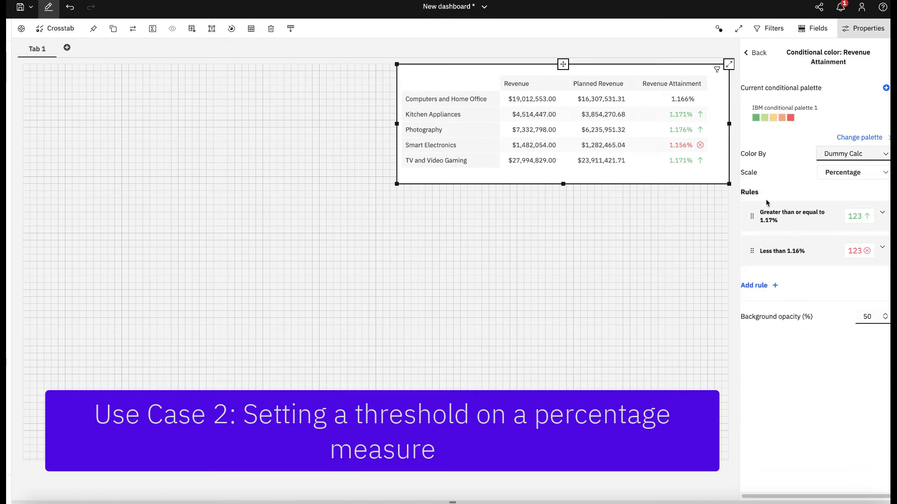